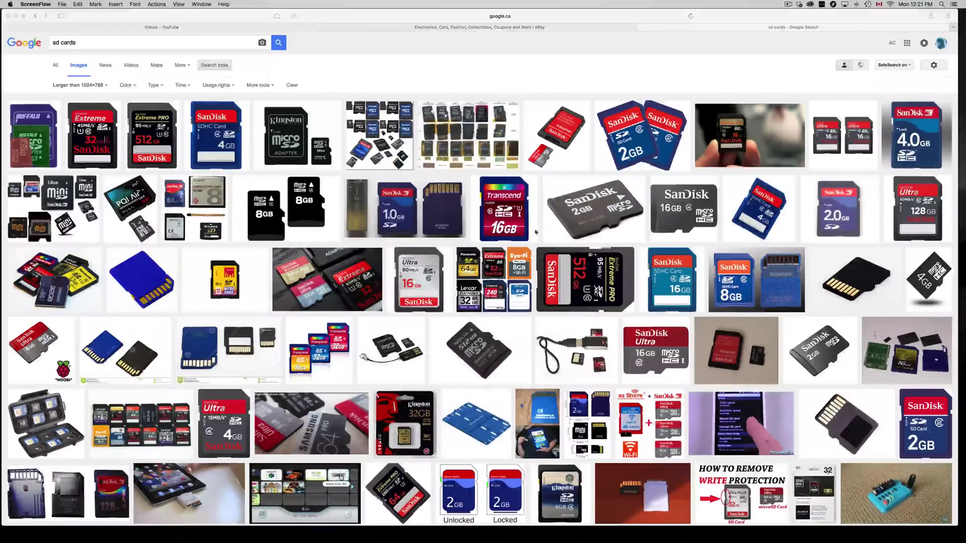
Step: Find and open Disk Utility through the system search, and move its window to the middle of the desktop
click(941, 4)
text(disk)
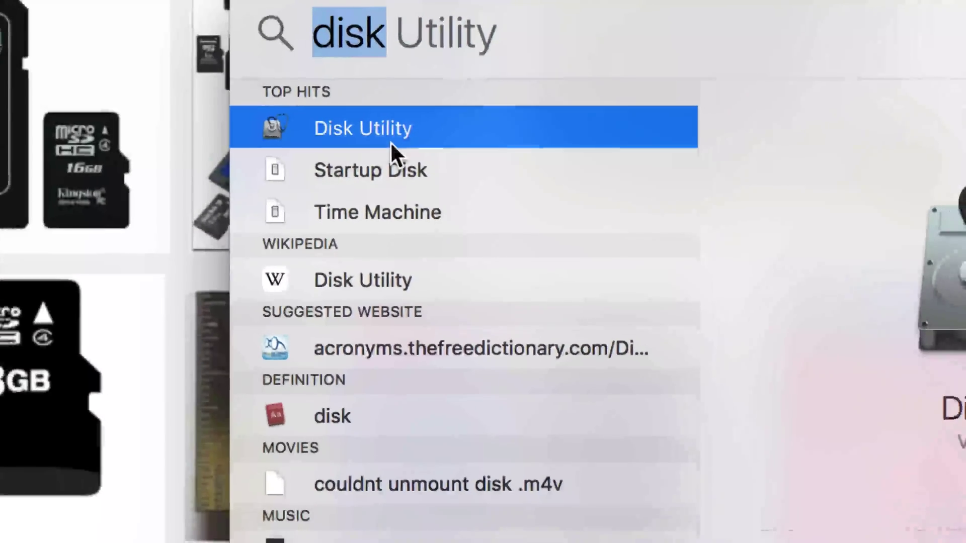
click(328, 130)
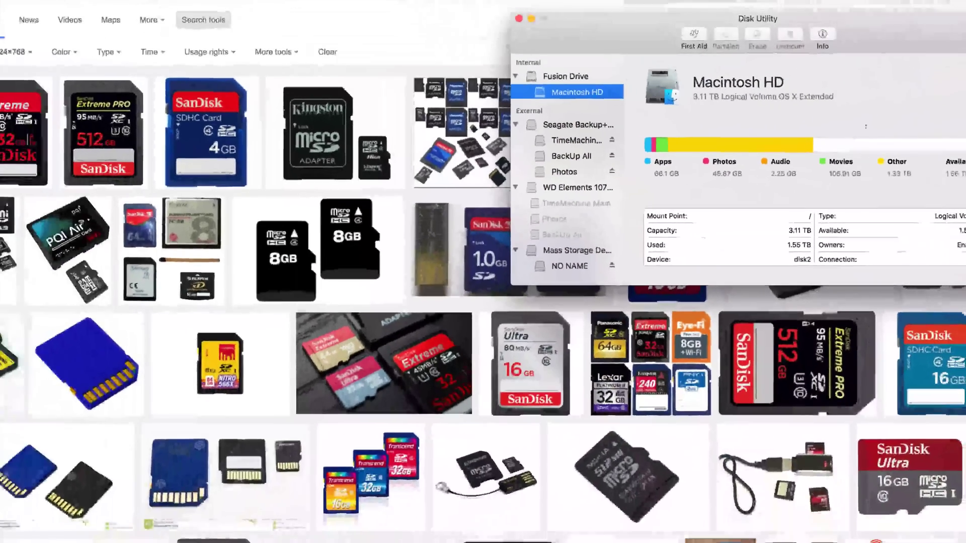
drag(875, 60, 705, 81)
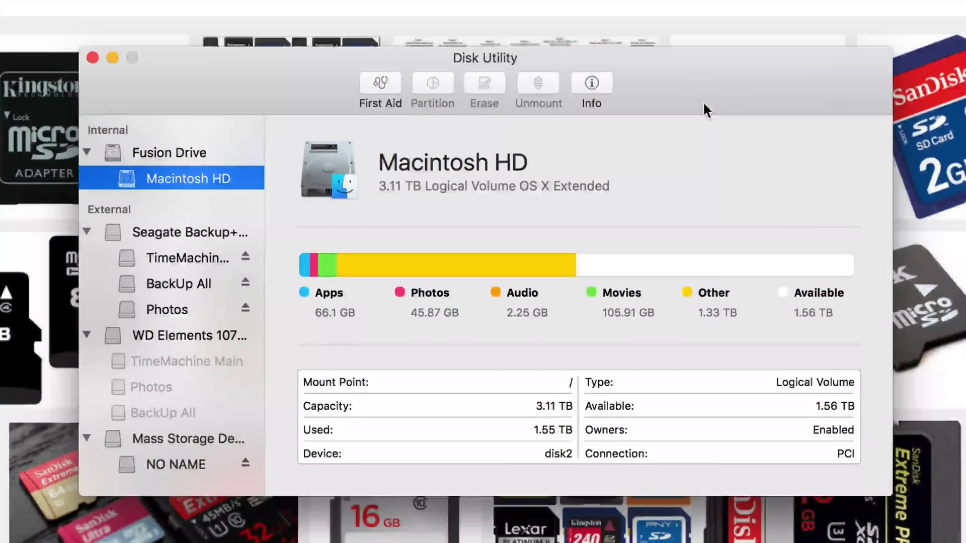
Step: Examine the details of the internal drive, the Mass Storage Device and its NO NAME volume to identify the memory card
scroll(181, 309, down, 1)
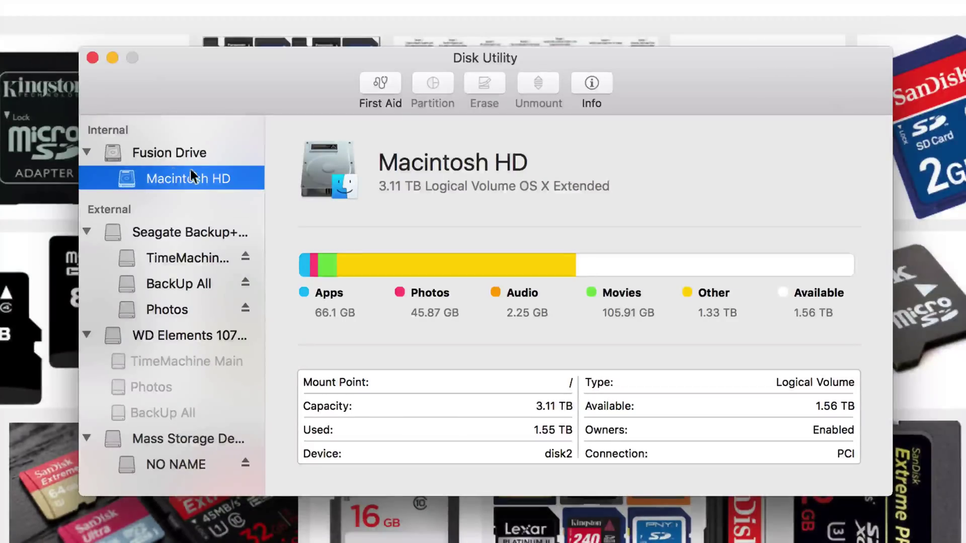
mouse_move(179, 212)
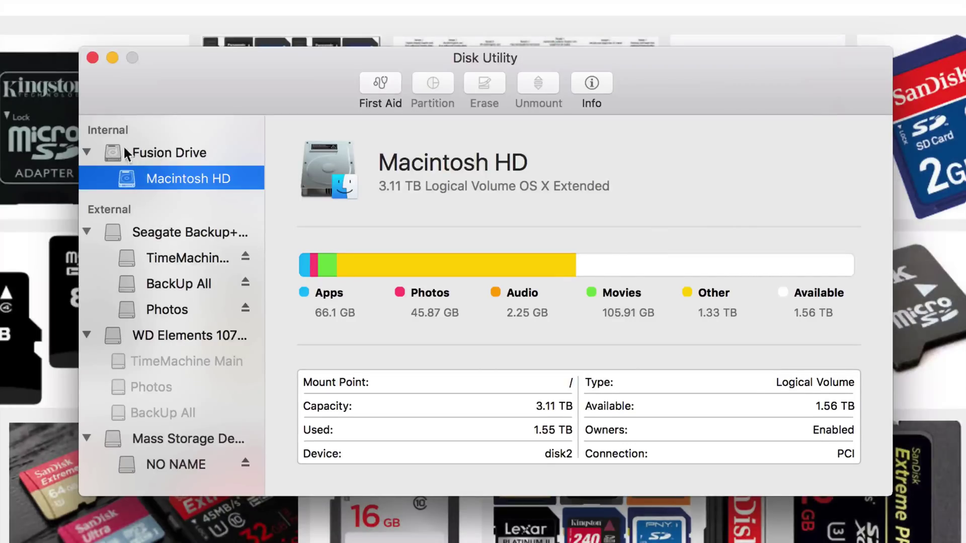
click(191, 154)
click(197, 181)
click(141, 445)
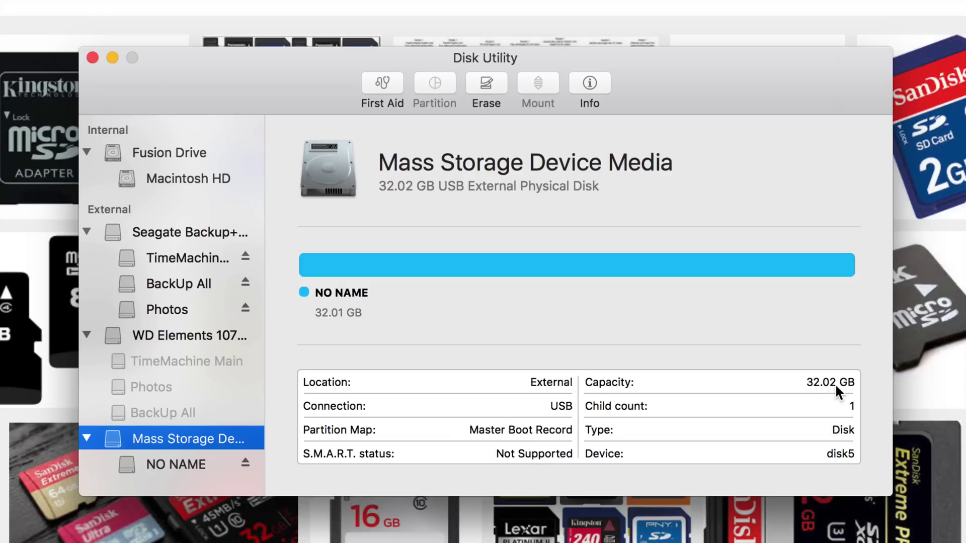
click(170, 462)
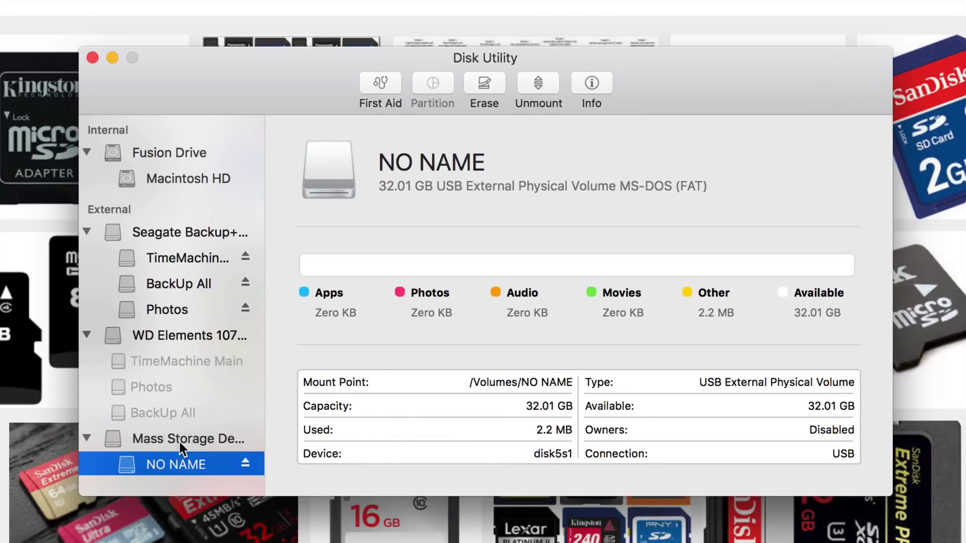
click(180, 442)
click(176, 453)
click(182, 443)
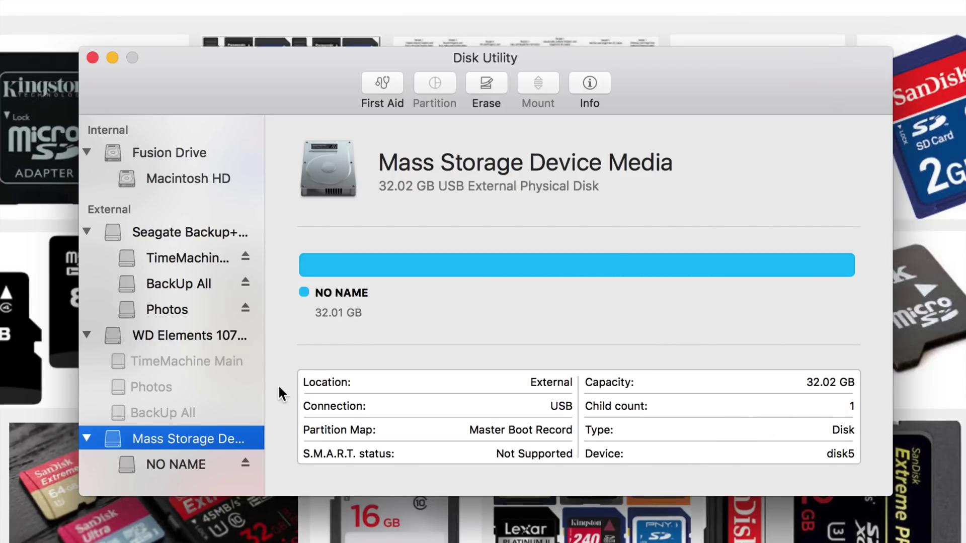
click(174, 466)
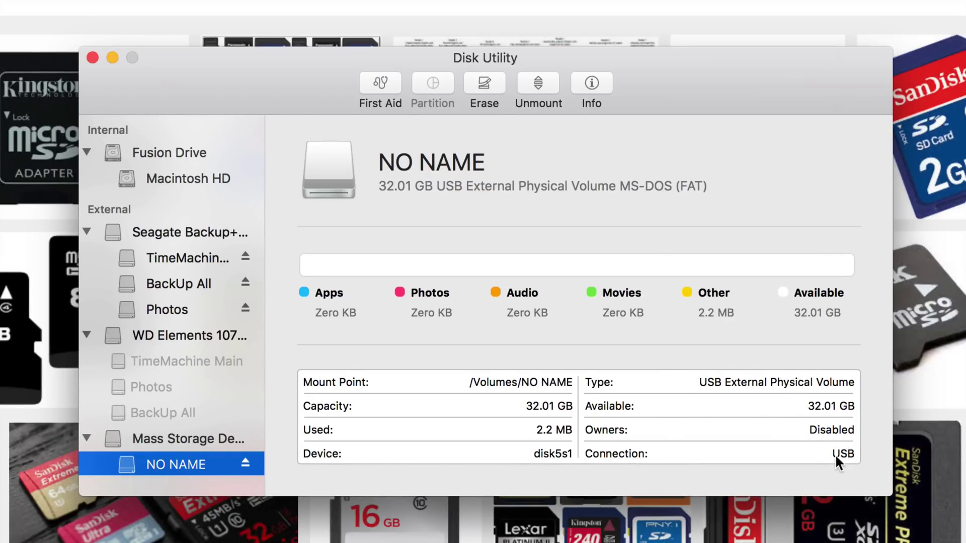
click(146, 440)
click(162, 463)
Step: Start erasing the whole Mass Storage Device rather than its NO NAME volume, and enter microsd as the new name
click(176, 447)
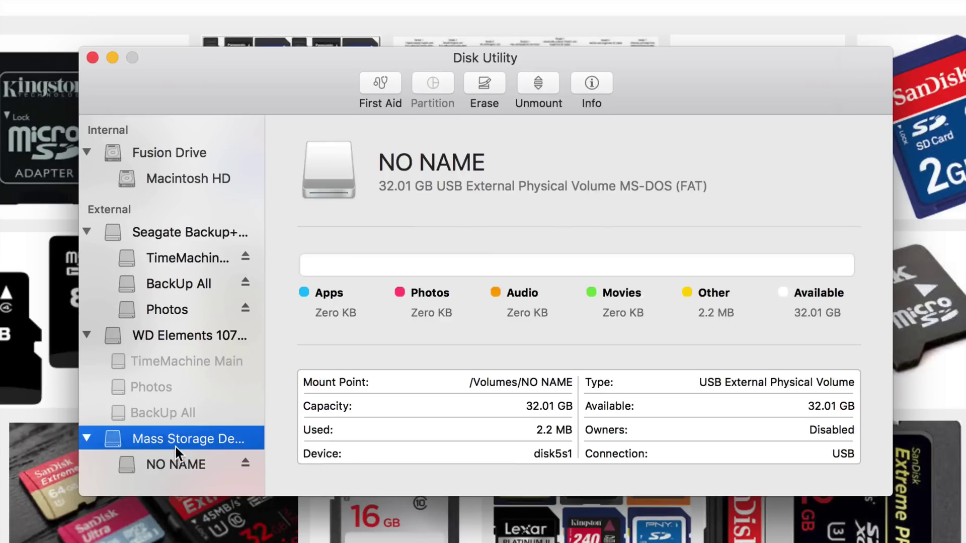
click(486, 83)
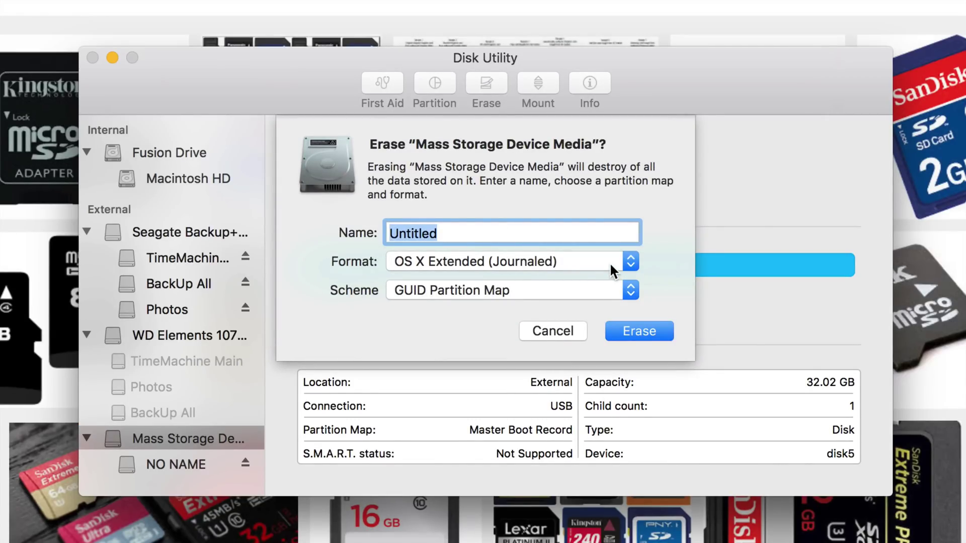
text(microsd)
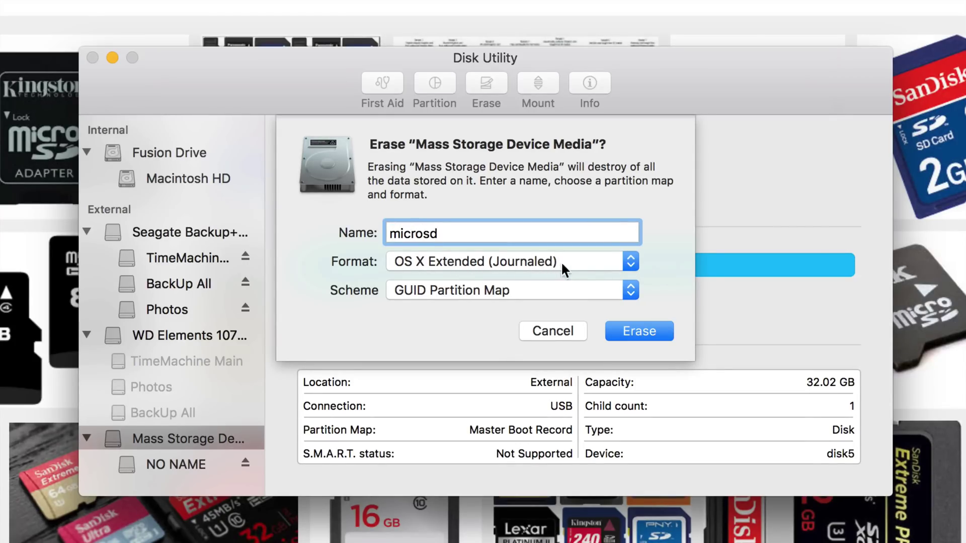
Step: Try the MS-DOS (FAT), ExFAT and OS X Extended (Journaled) formats in turn for the erase
click(619, 260)
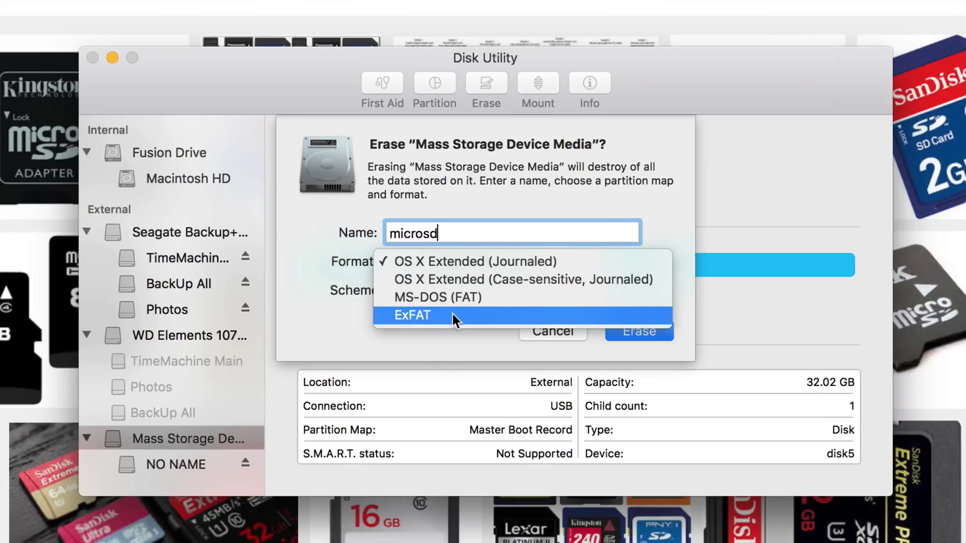
click(466, 296)
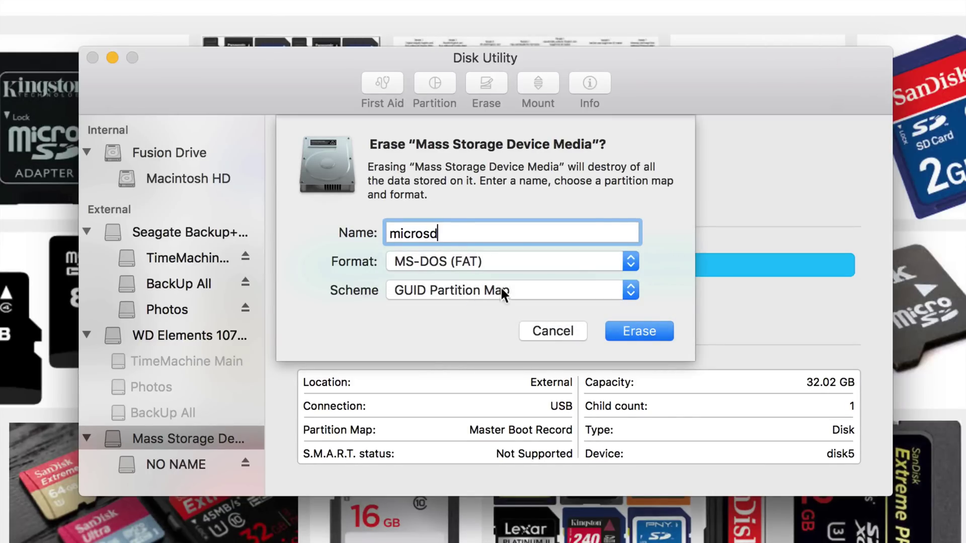
click(613, 260)
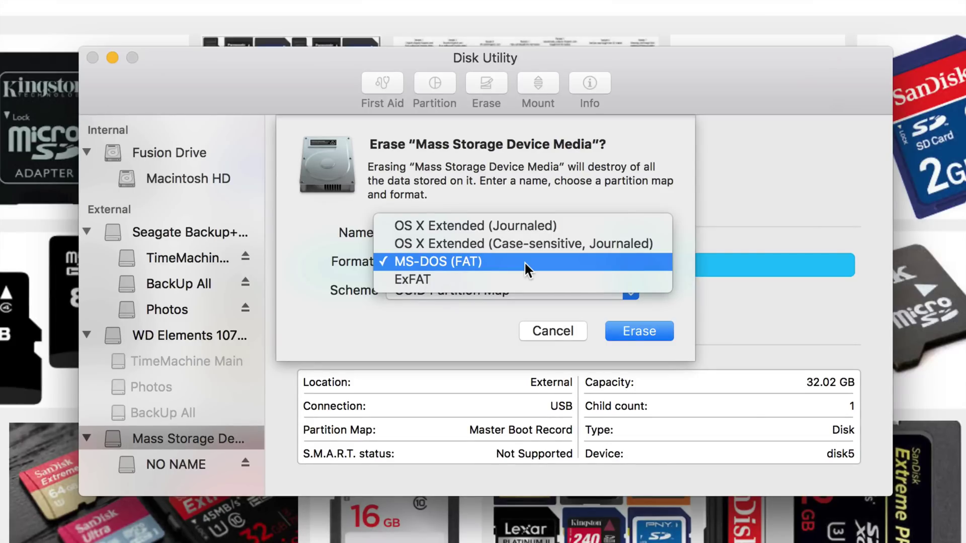
click(412, 277)
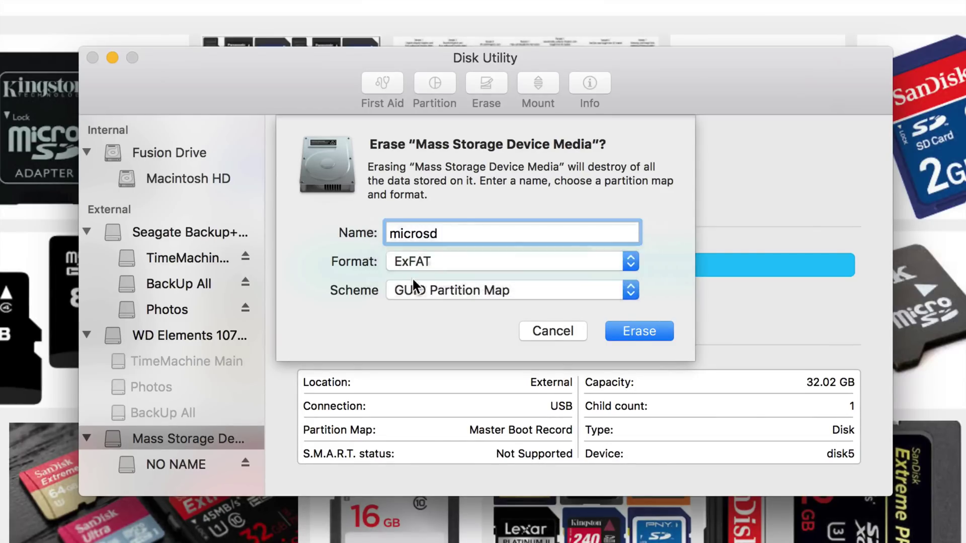
click(437, 262)
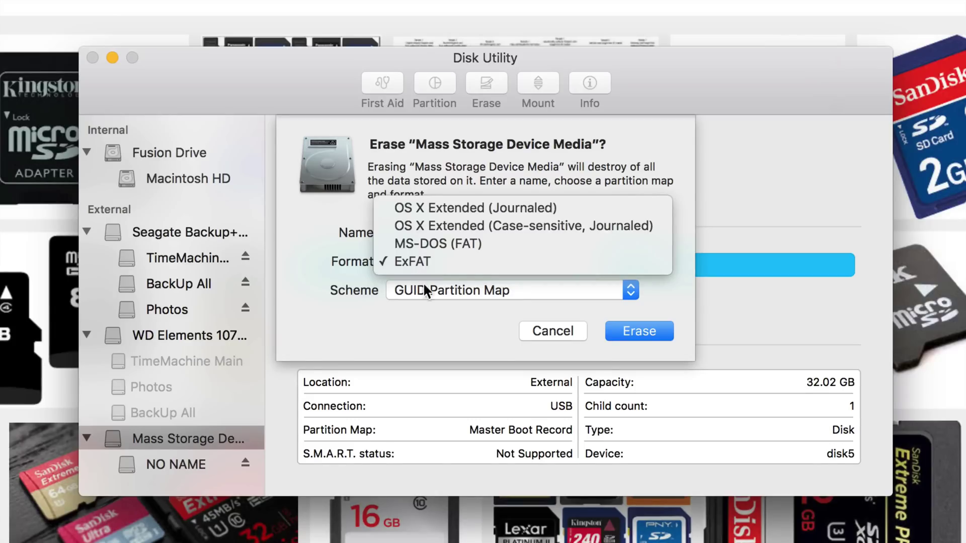
click(438, 319)
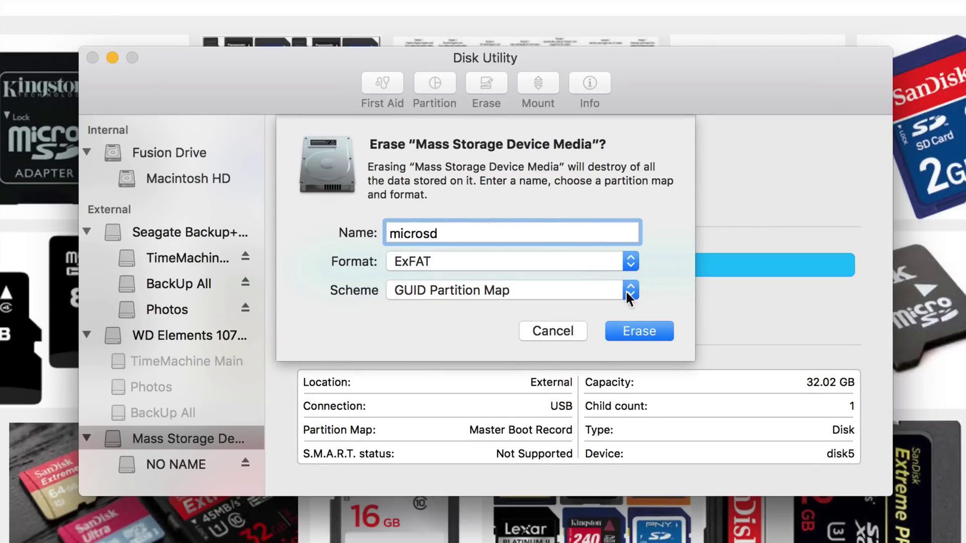
click(623, 260)
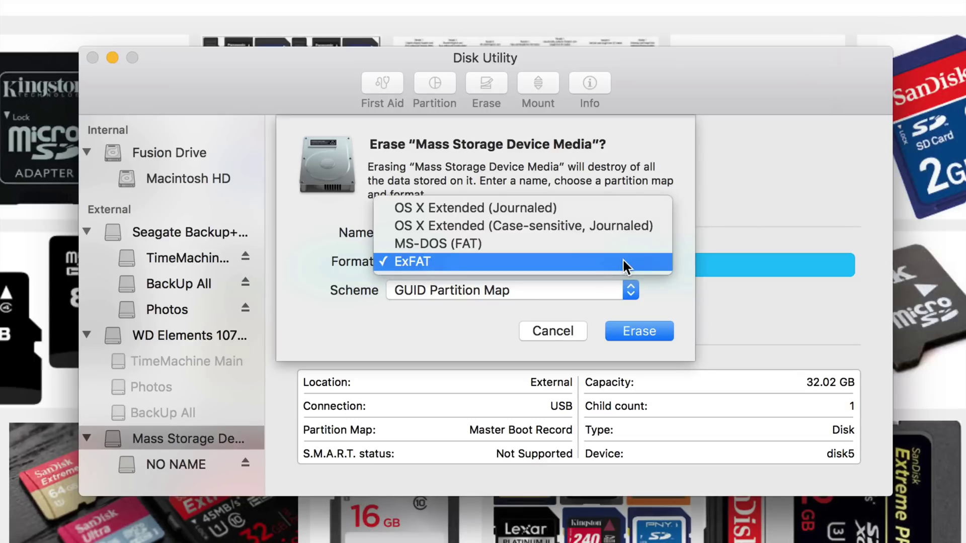
click(430, 206)
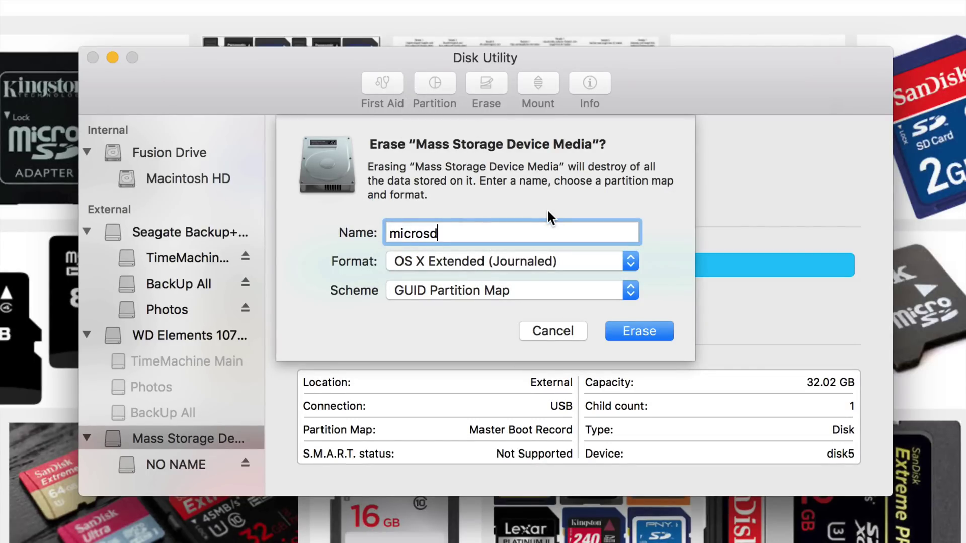
Step: Set the erase format to ExFAT, keeping that choice after reviewing the format options
click(622, 260)
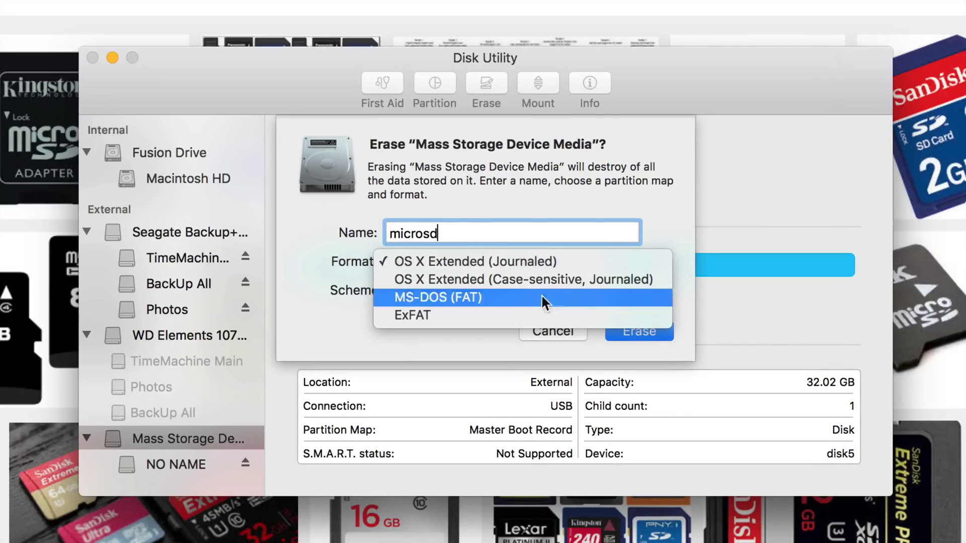
click(427, 314)
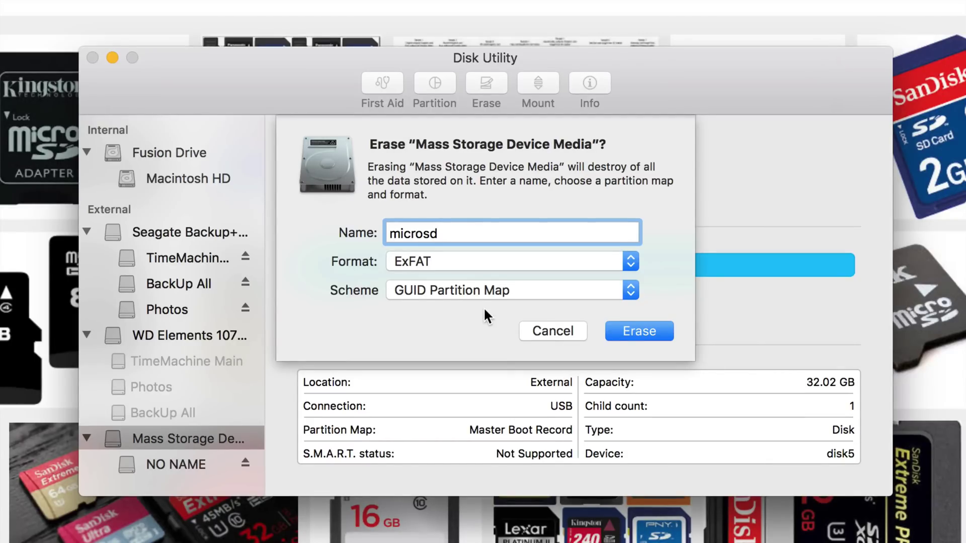
click(625, 256)
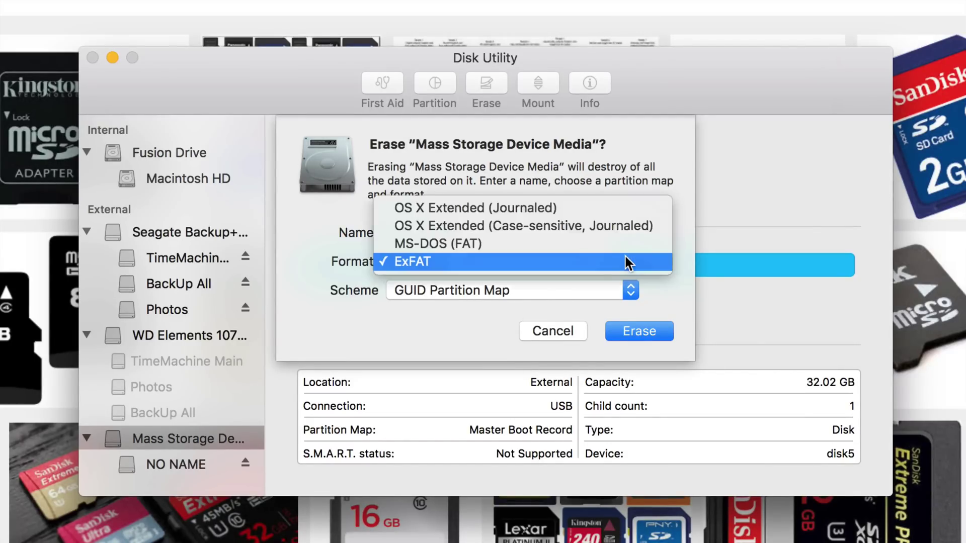
click(545, 260)
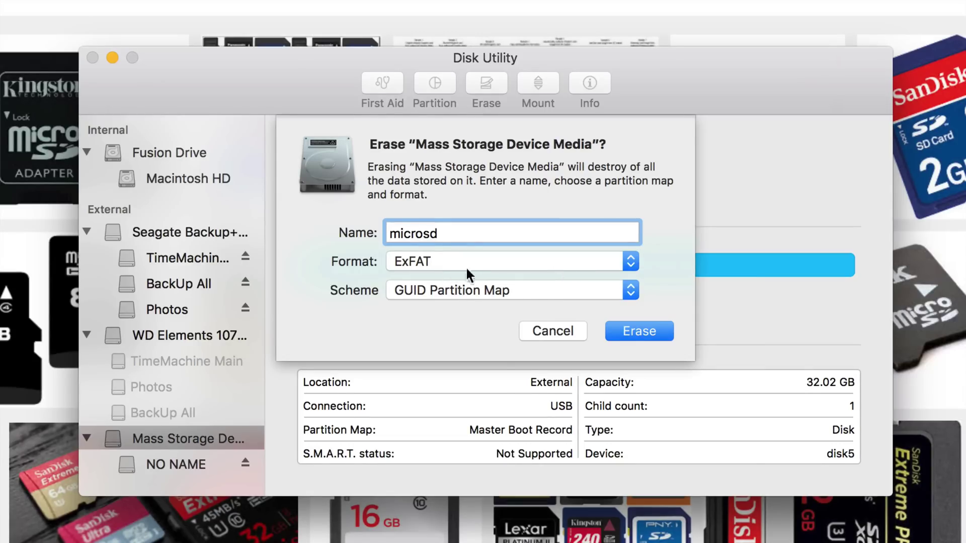
click(445, 262)
click(451, 260)
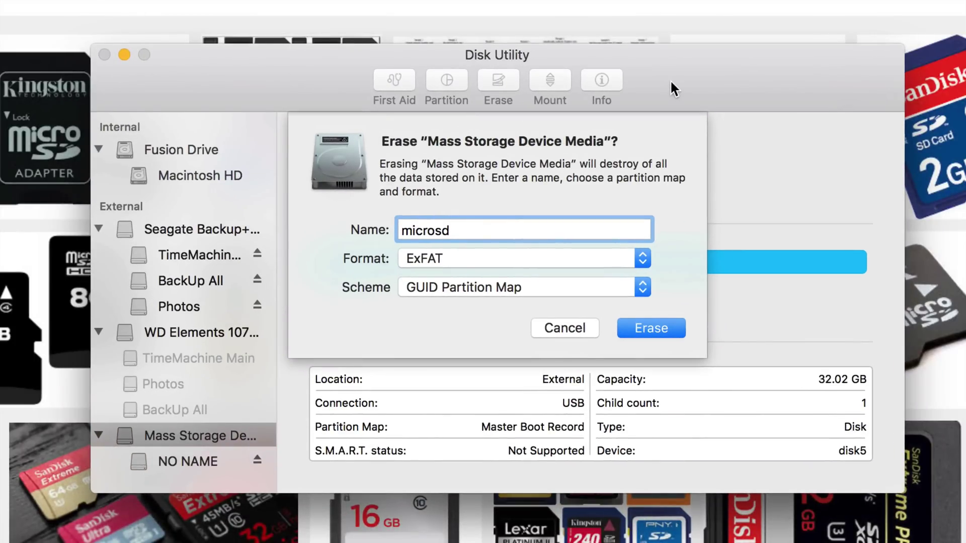
Step: Keep GUID Partition Map as the scheme and erase the Mass Storage Device
click(641, 287)
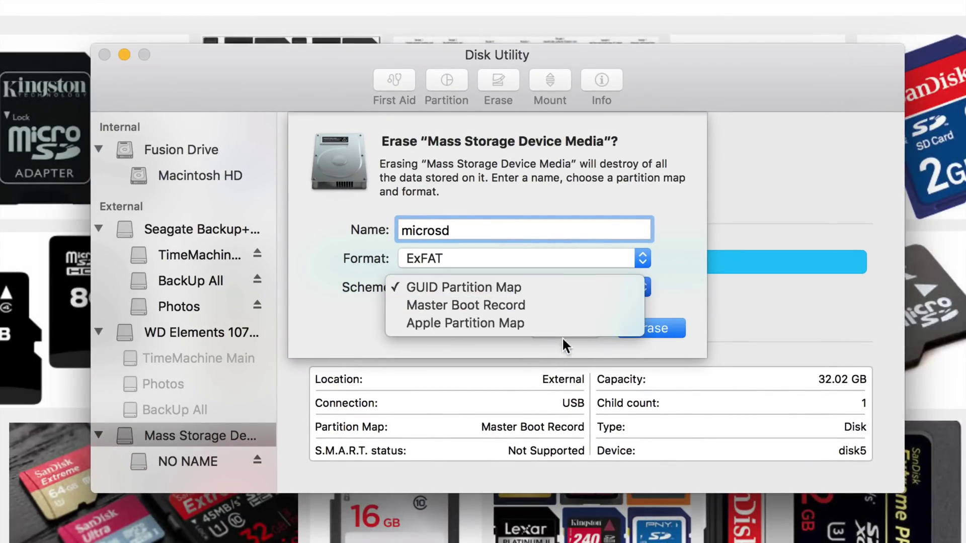
click(554, 288)
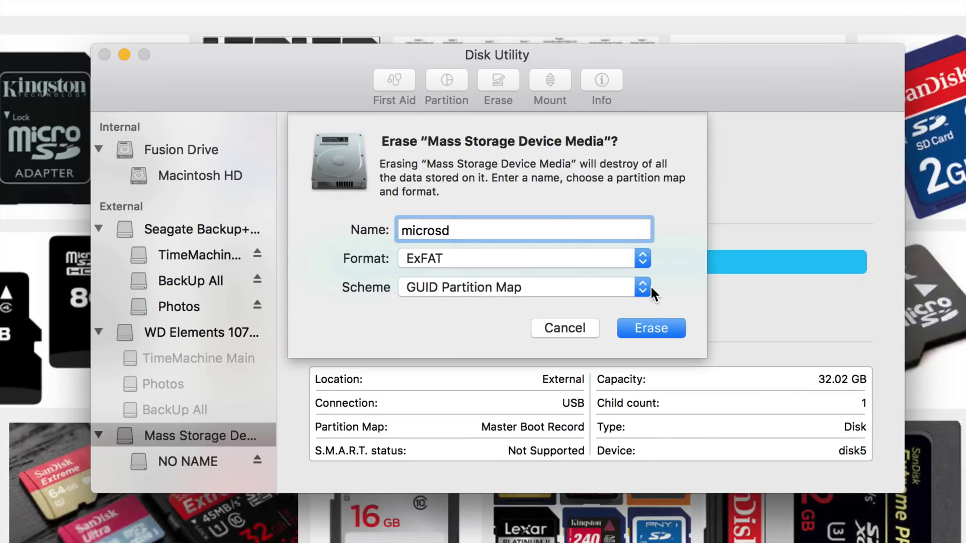
click(665, 330)
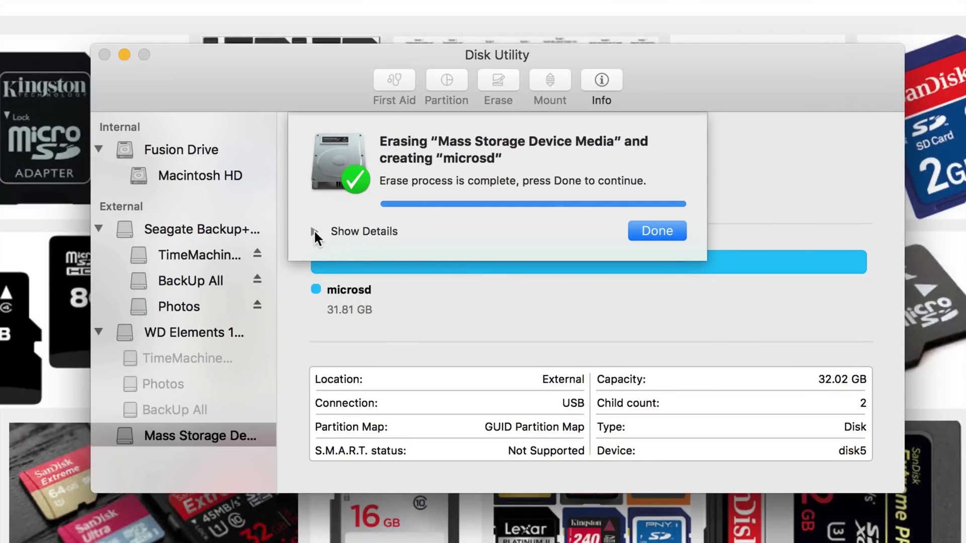
Step: Expand the erase process details, read through the log, and close the completed erase report
click(314, 232)
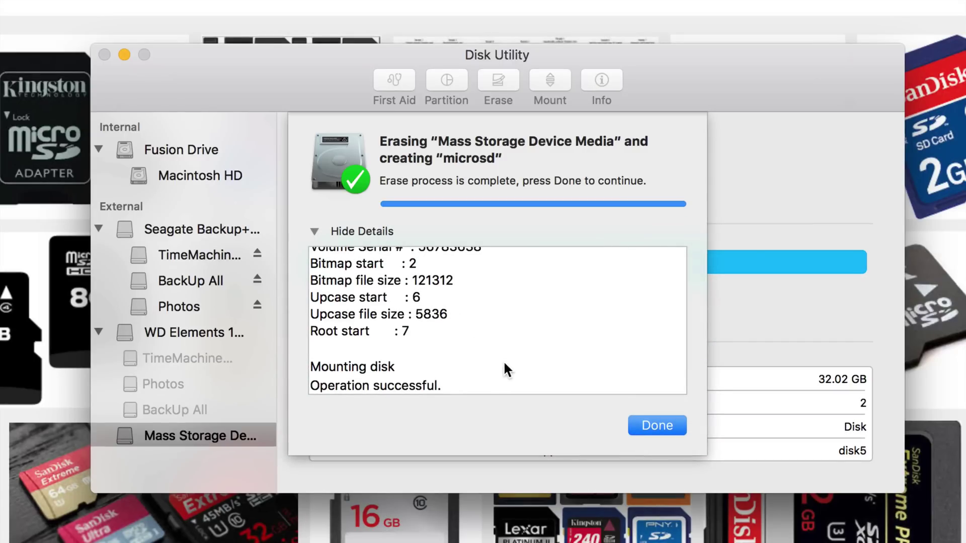
scroll(572, 339, up, 10)
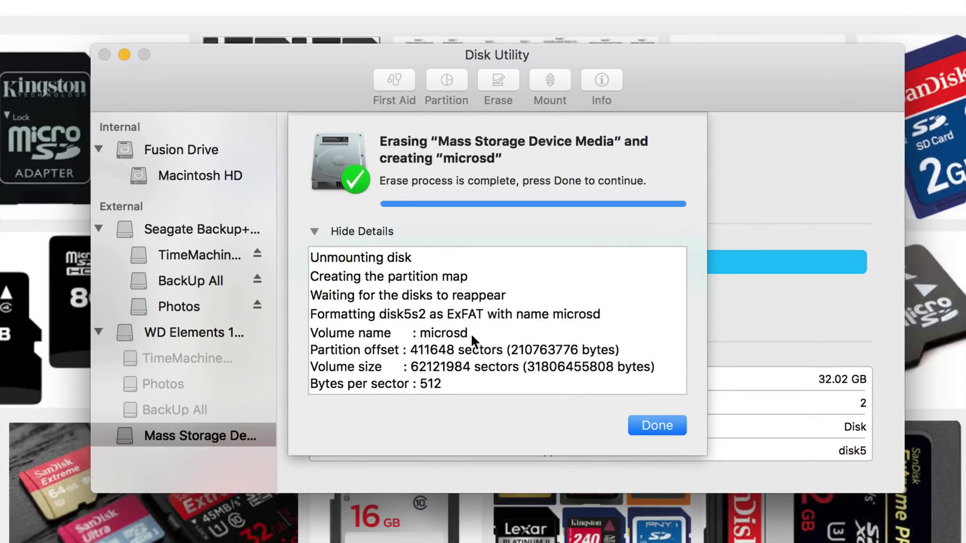
scroll(435, 347, down, 10)
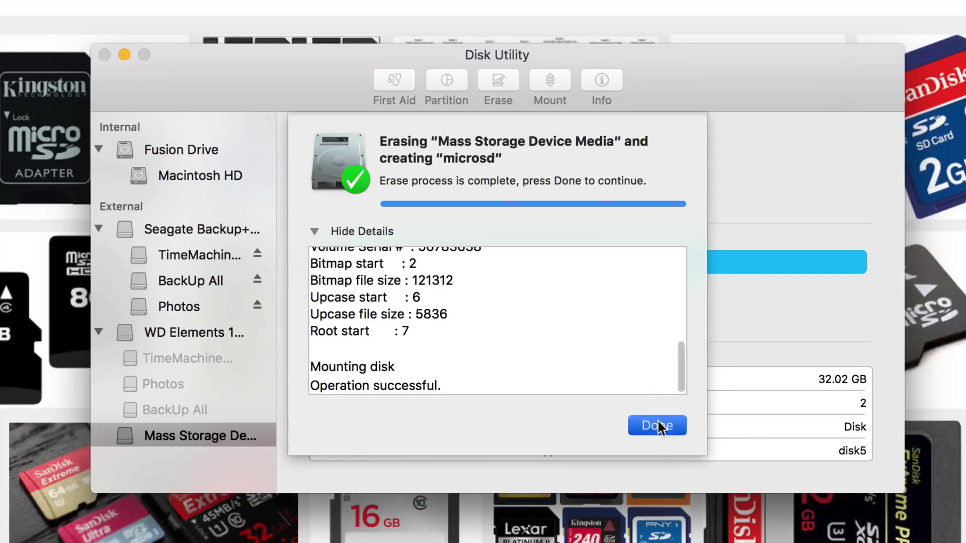
click(655, 422)
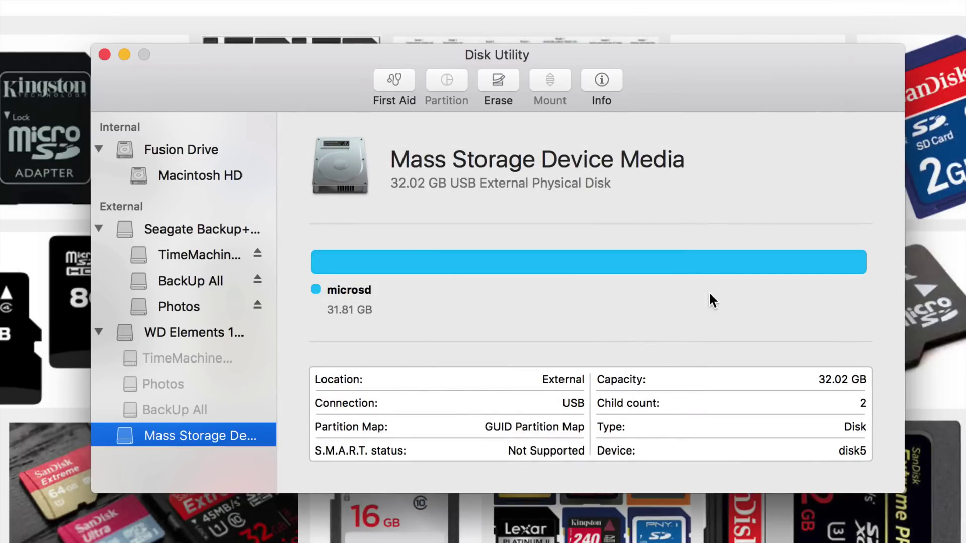